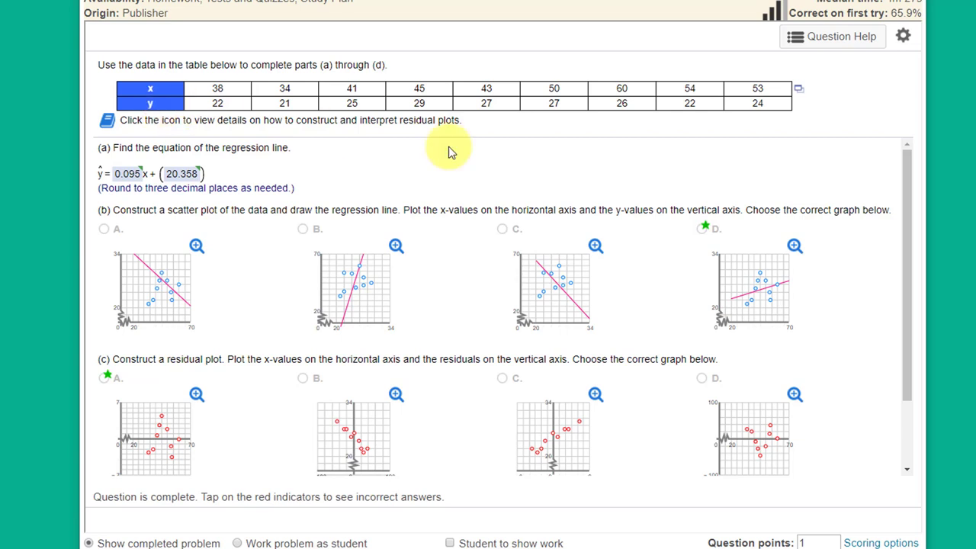
Open the question's x and y data table in StatCrunch from the data icon menu
left_click(799, 91)
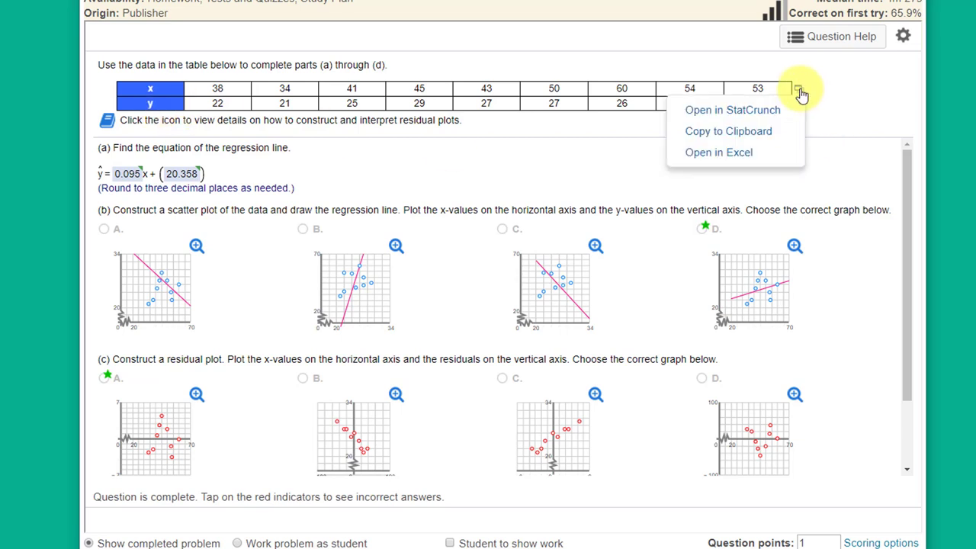
left_click(761, 116)
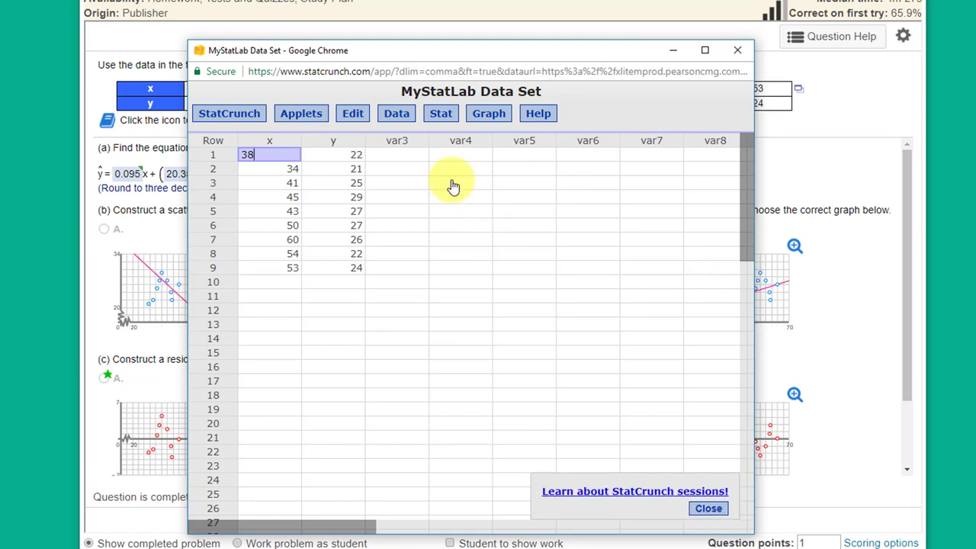
Start a Simple Linear regression from the Stat > Regression menu
left_click(441, 116)
mouse_move(450, 241)
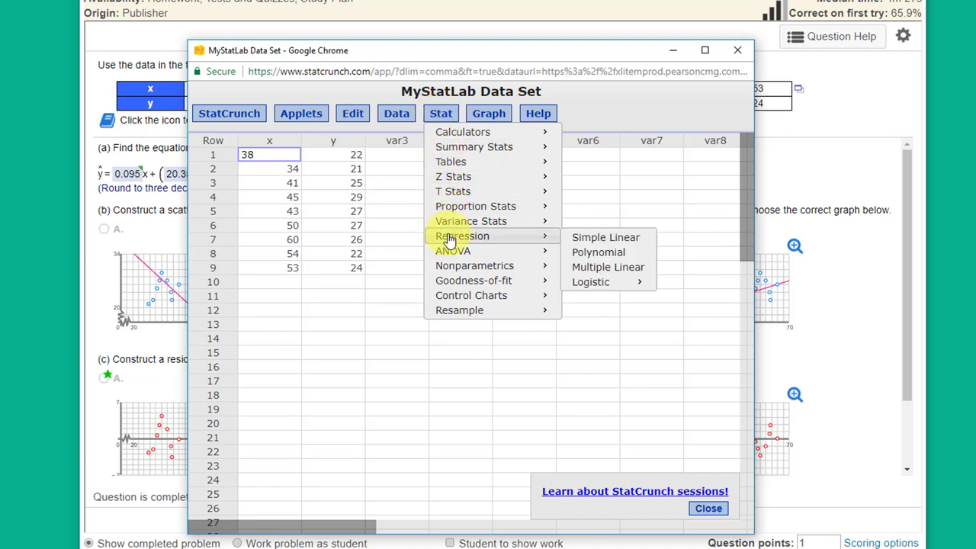
left_click(588, 241)
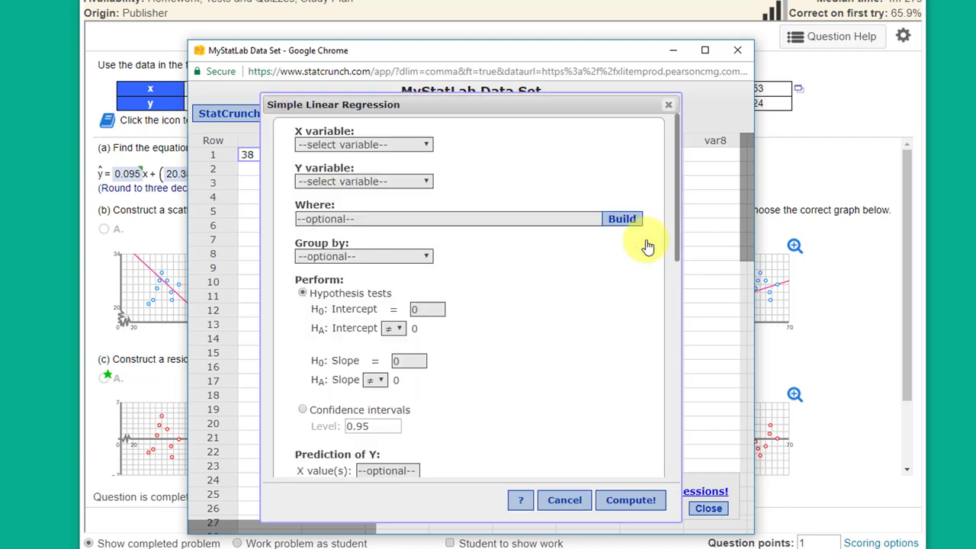
Set x as the X variable and y as the Y variable, then scroll down to Graphs
left_click(427, 145)
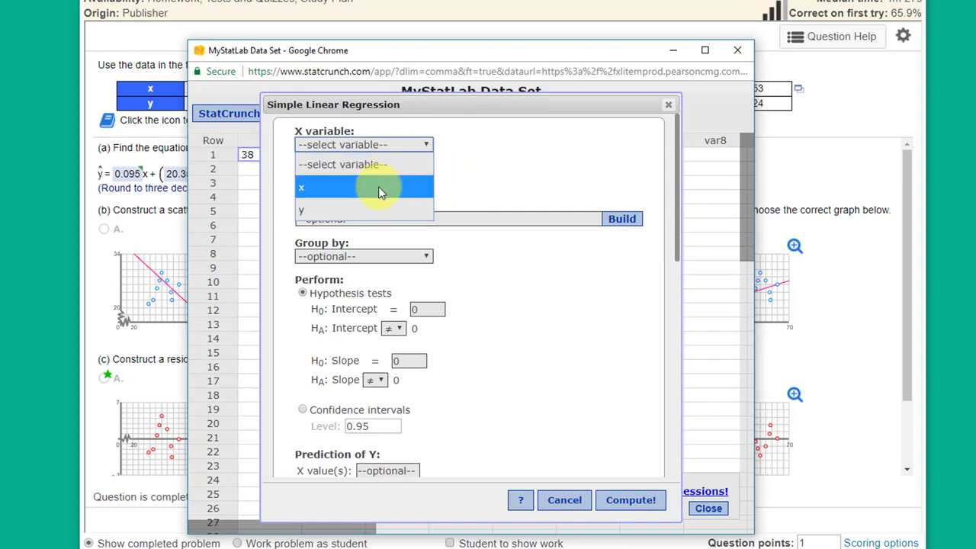
left_click(378, 187)
left_click(428, 182)
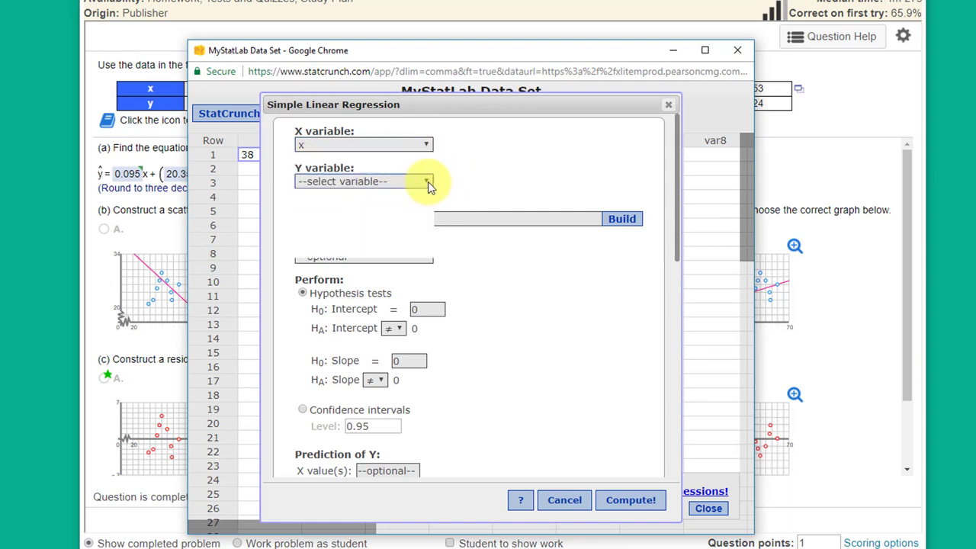
left_click(385, 248)
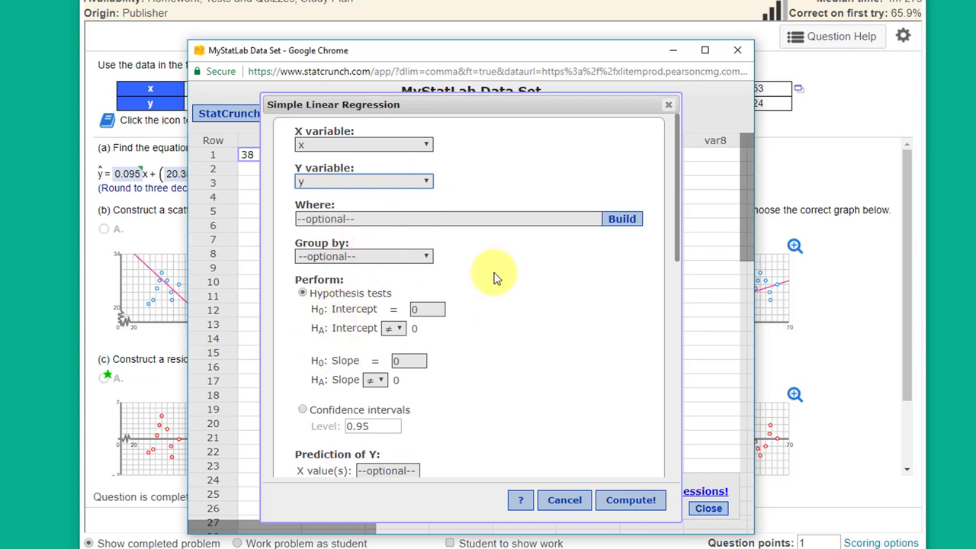
scroll(490, 270, "down", 2)
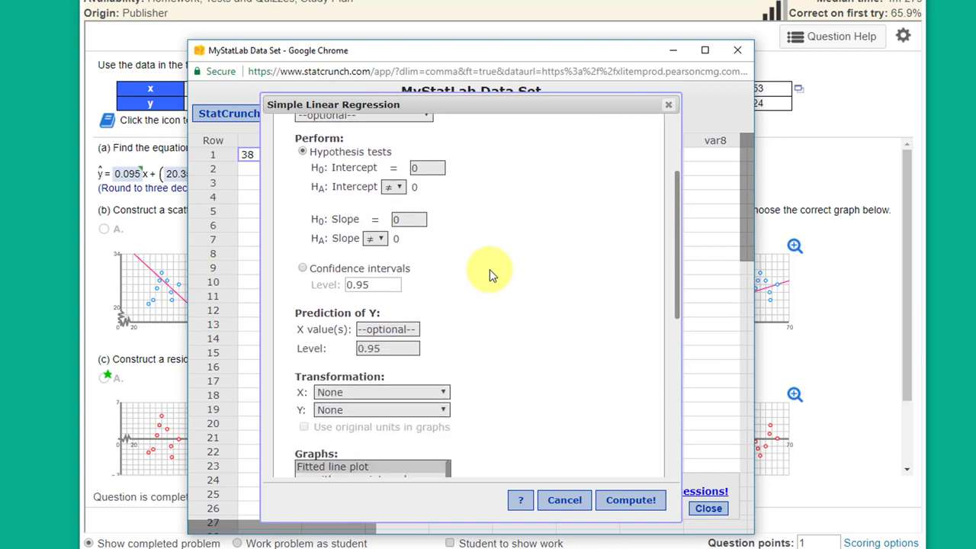
scroll(503, 269, "down", 1)
scroll(504, 269, "down", 1)
scroll(506, 267, "down", 1)
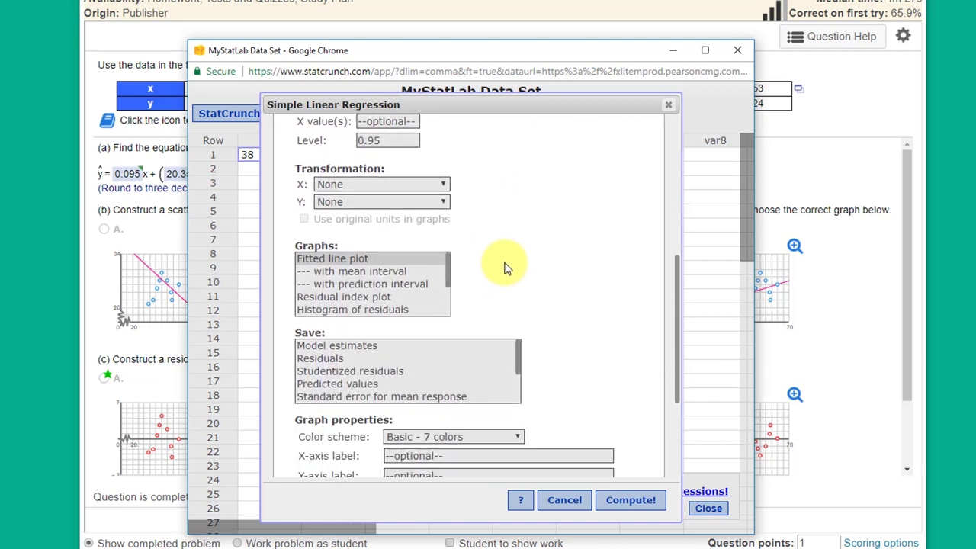
scroll(491, 249, "up", 1)
scroll(490, 249, "up", 1)
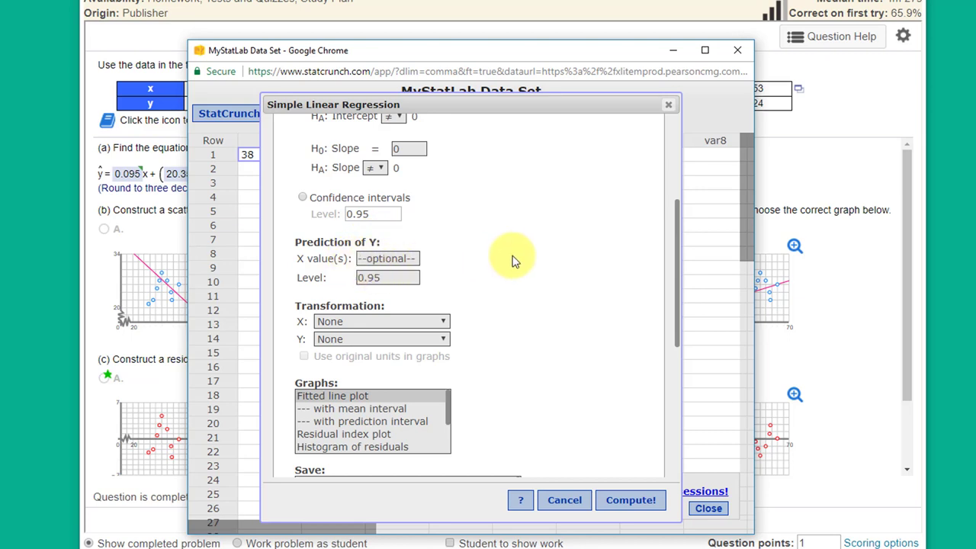
scroll(512, 258, "down", 2)
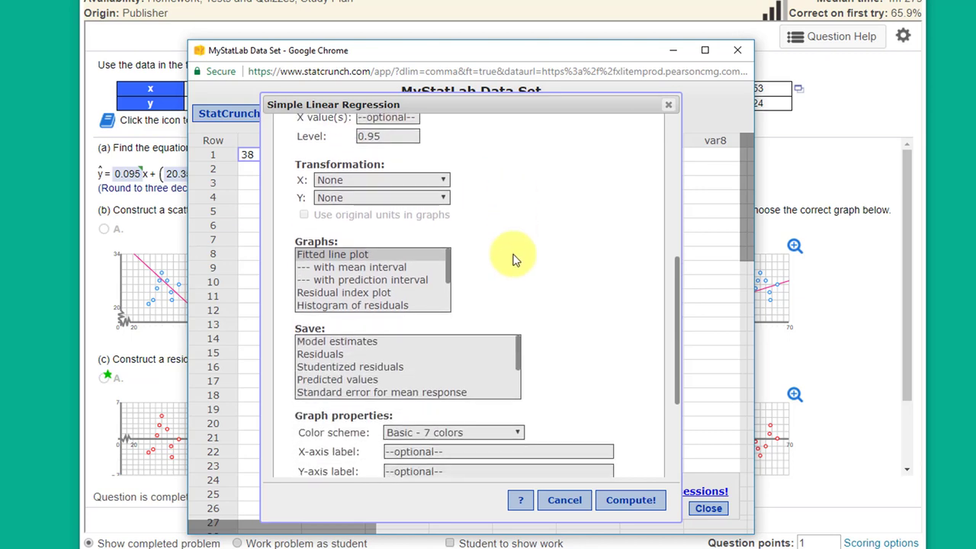
Select the Fitted line plot and Residuals vs. X-values graphs and compute the regression
left_click(349, 260)
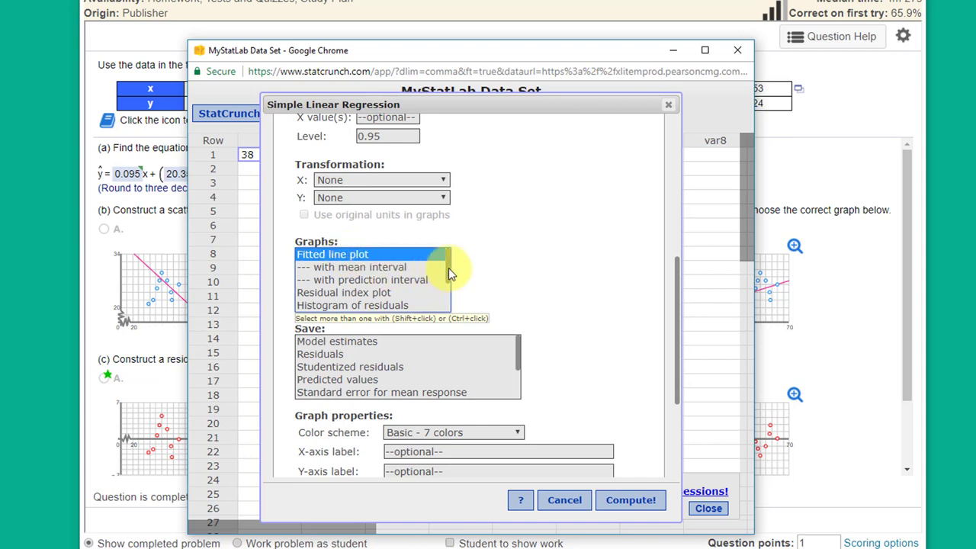
left_click_drag(448, 267, 439, 291)
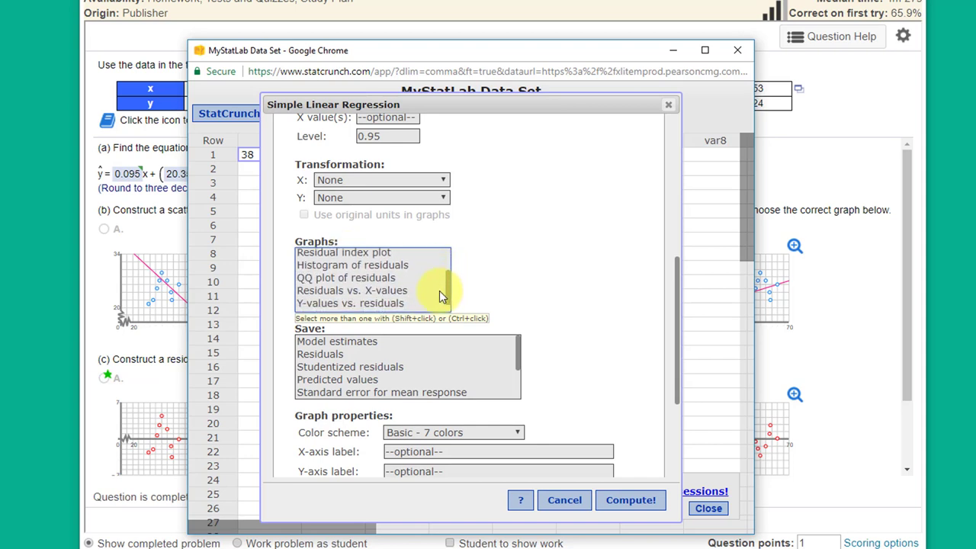
left_click(352, 295)
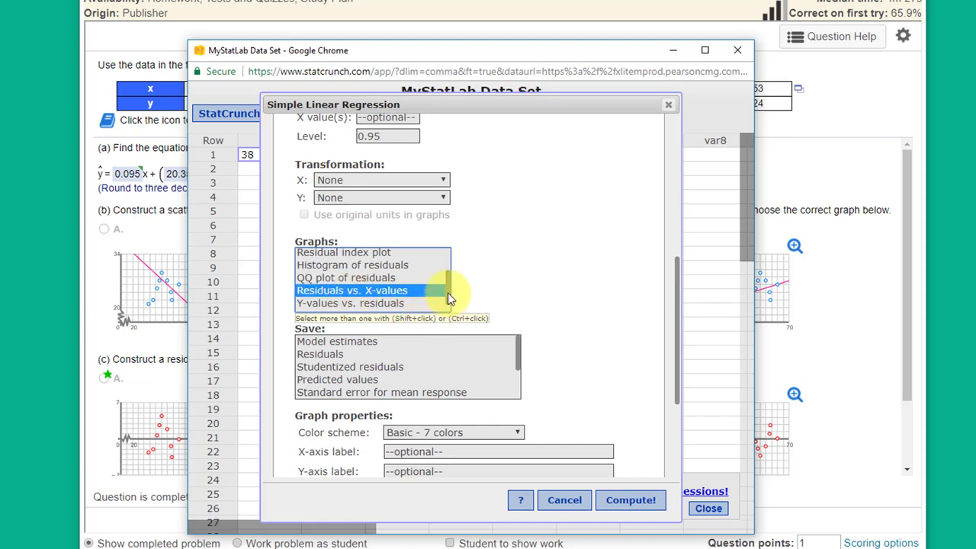
left_click_drag(448, 292, 447, 321)
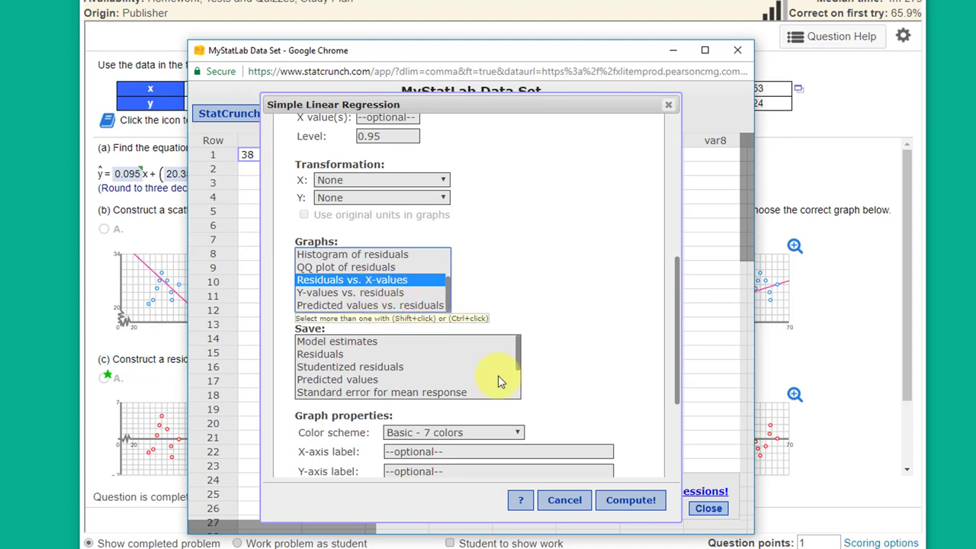
left_click(630, 502)
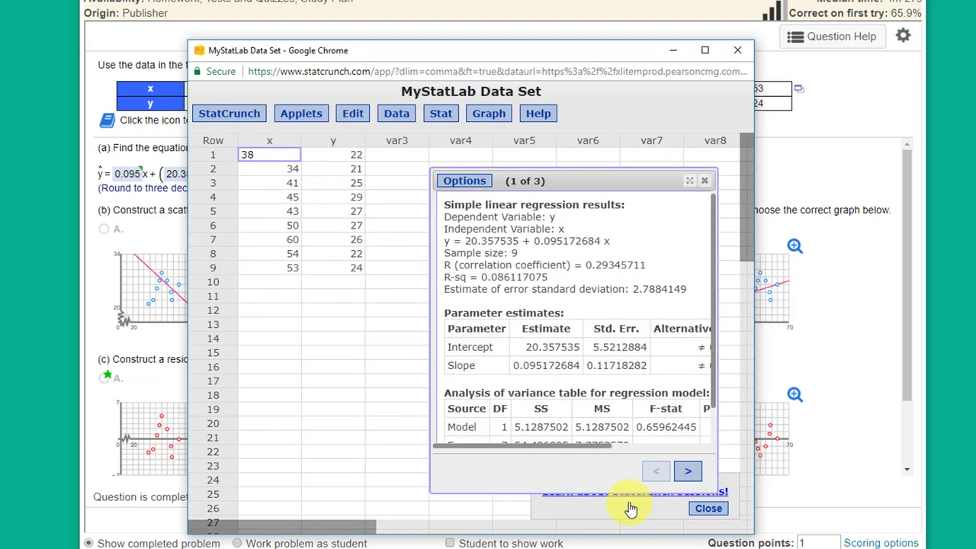
Move the results window left to read the output, then go to page 2, the fitted line plot
left_click_drag(662, 175, 429, 157)
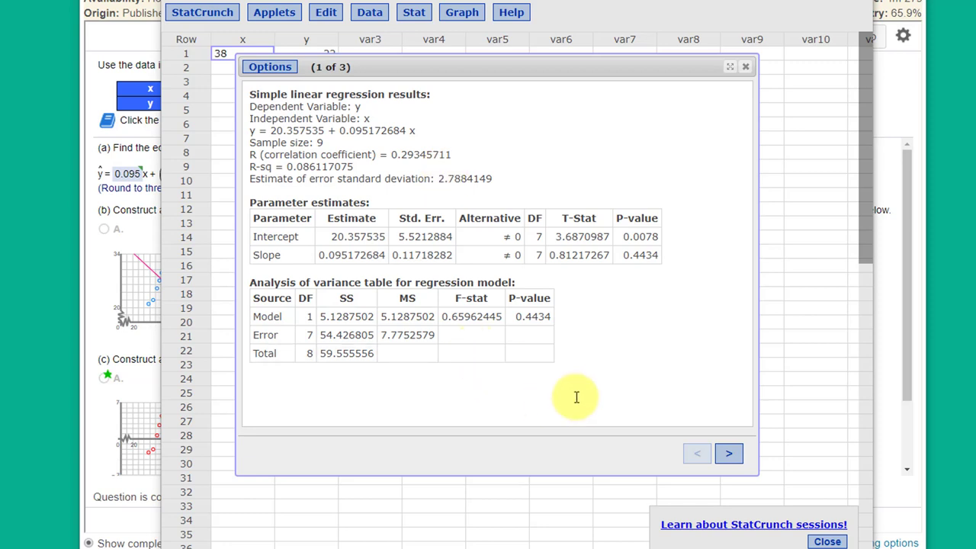
left_click(729, 455)
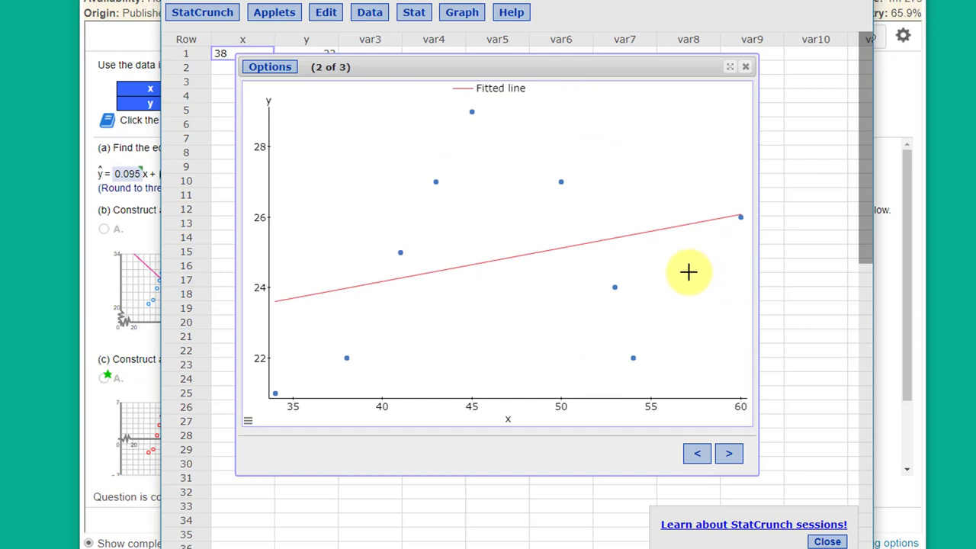
Change the fitted line plot's x-axis minimum from 34 to 0
left_click(248, 427)
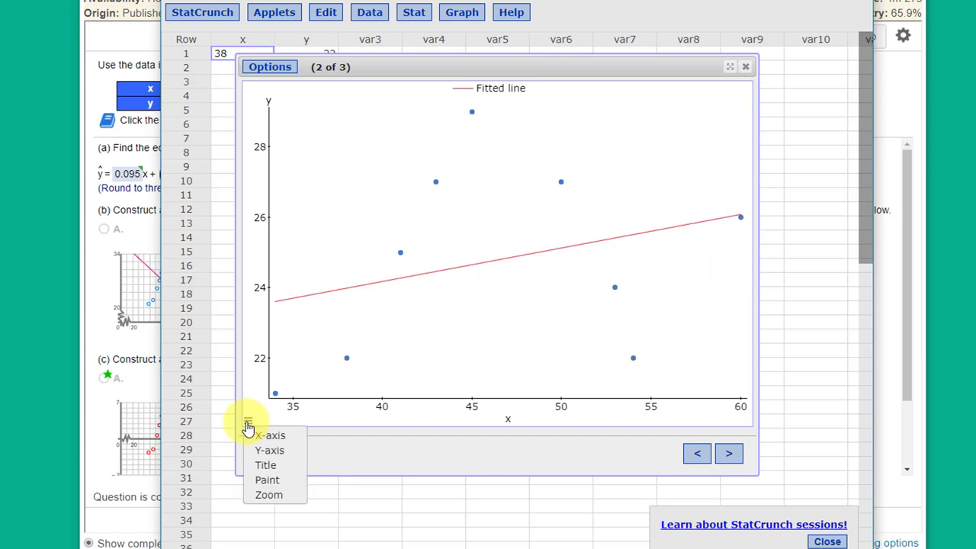
left_click(258, 436)
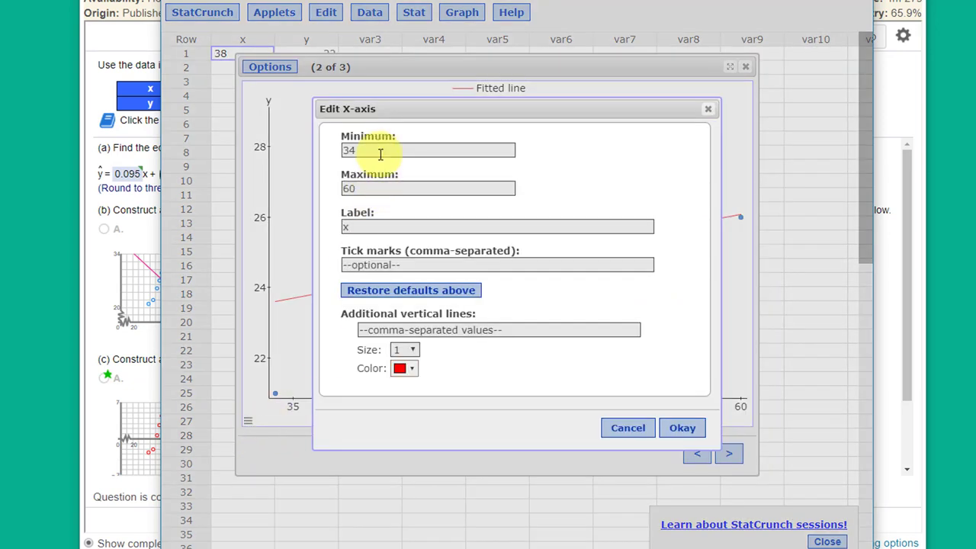
left_click_drag(379, 152, 312, 150)
type("0")
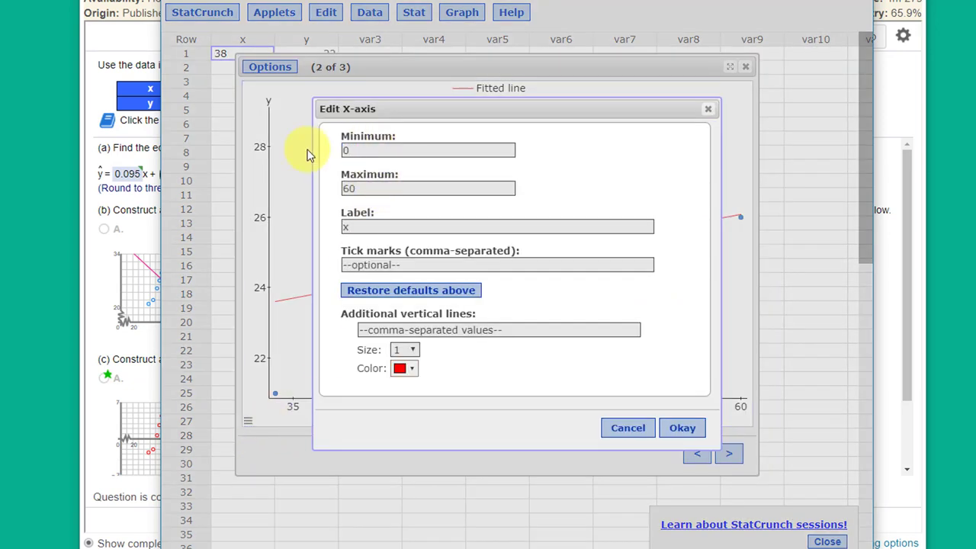
left_click(679, 429)
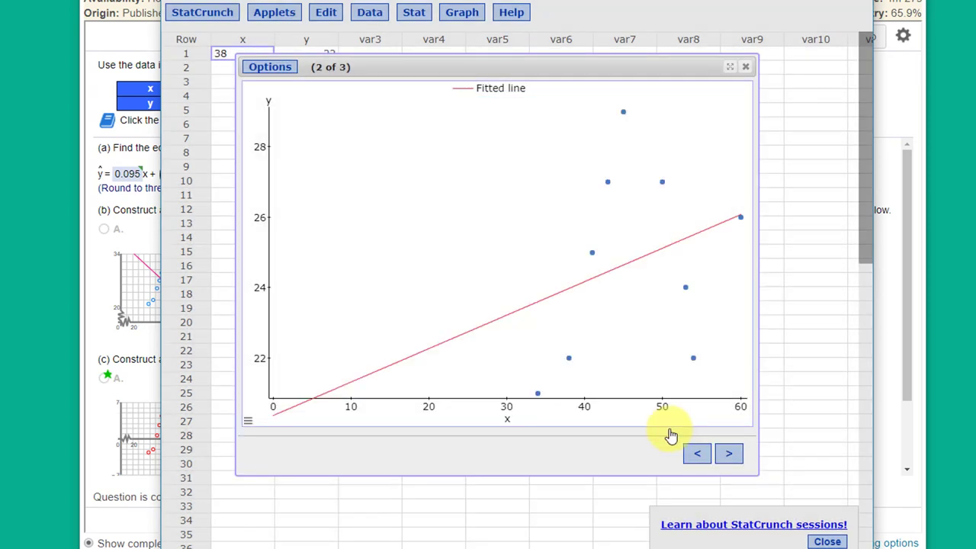
Change the fitted line plot's y-axis minimum from 21 to 0
left_click(248, 422)
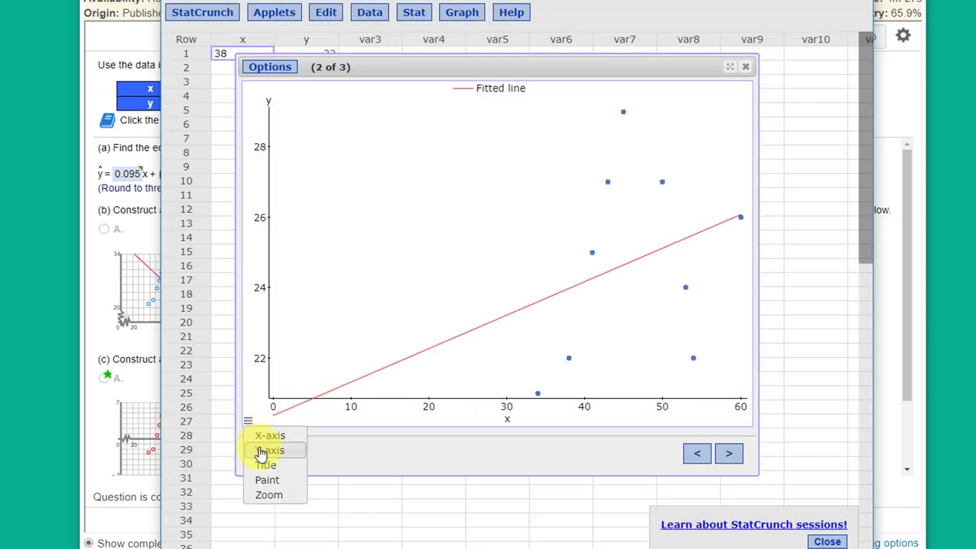
left_click(269, 451)
left_click_drag(361, 150, 319, 156)
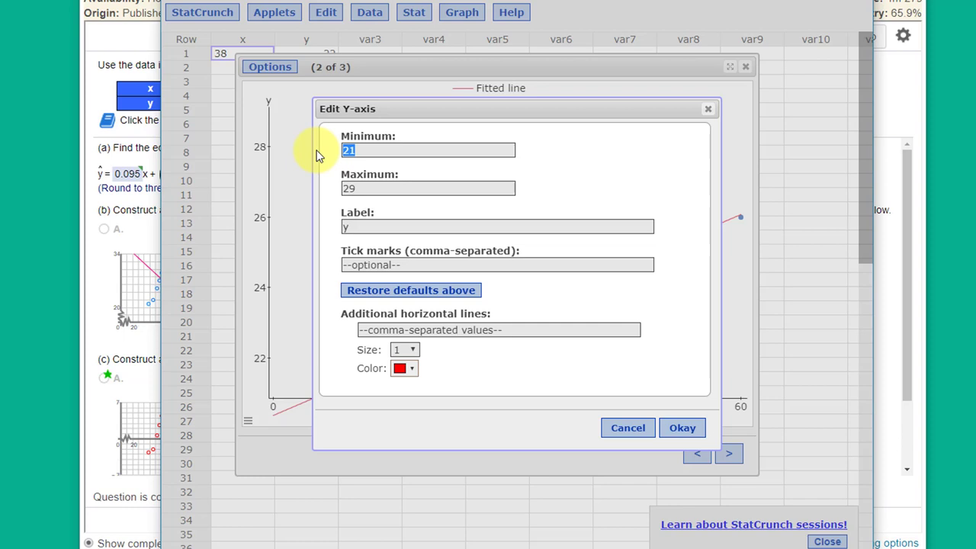
type("0")
left_click(677, 431)
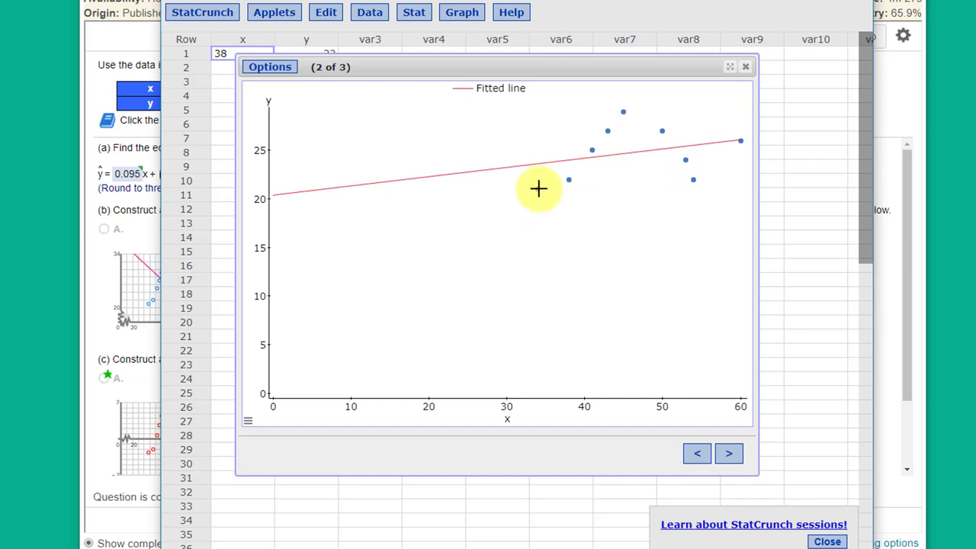
mouse_move(538, 164)
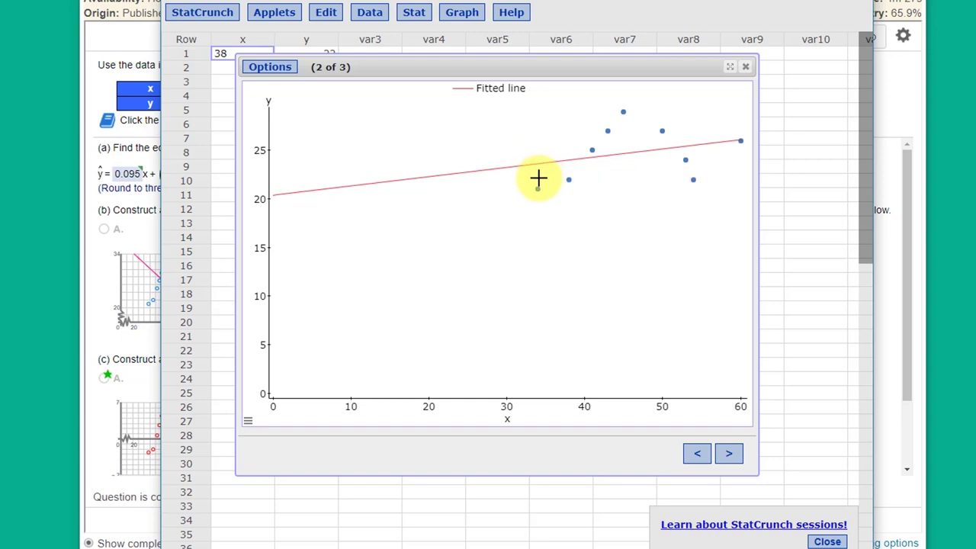
mouse_move(538, 189)
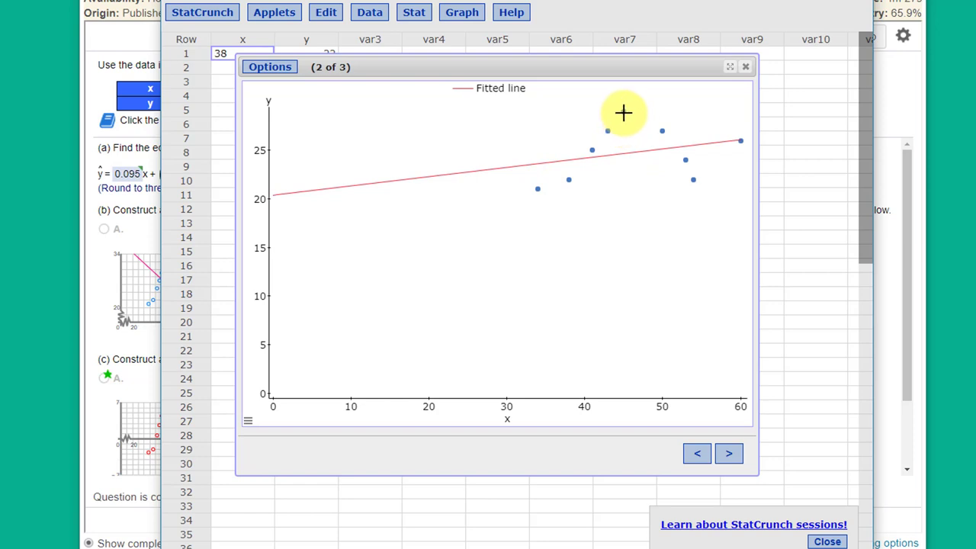
mouse_move(623, 154)
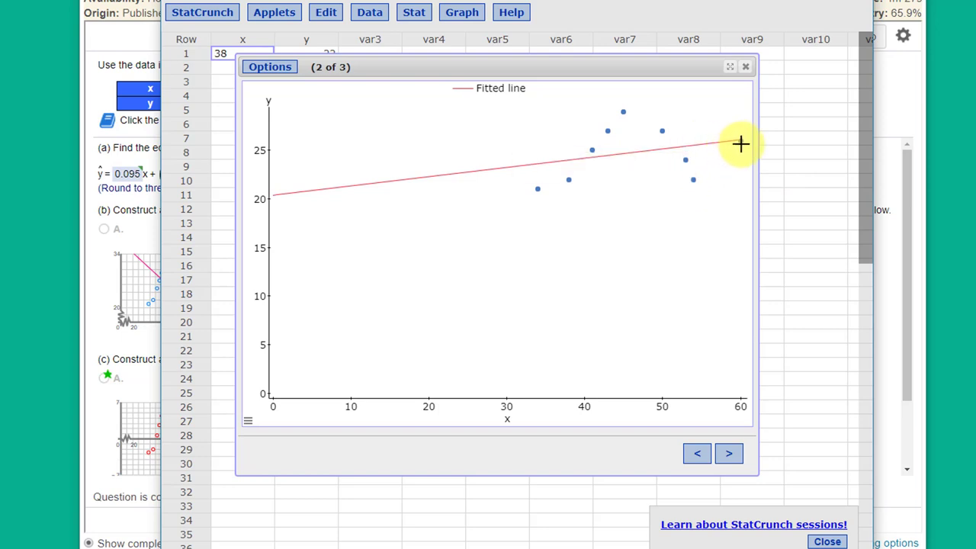
mouse_move(742, 142)
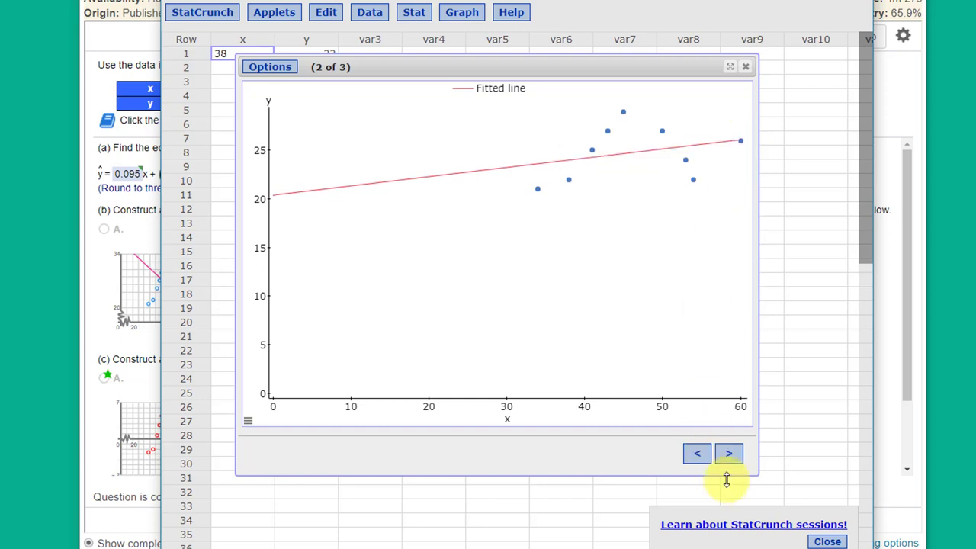
Advance the results to page 3 of 3, the Residuals vs. x plot
left_click(730, 456)
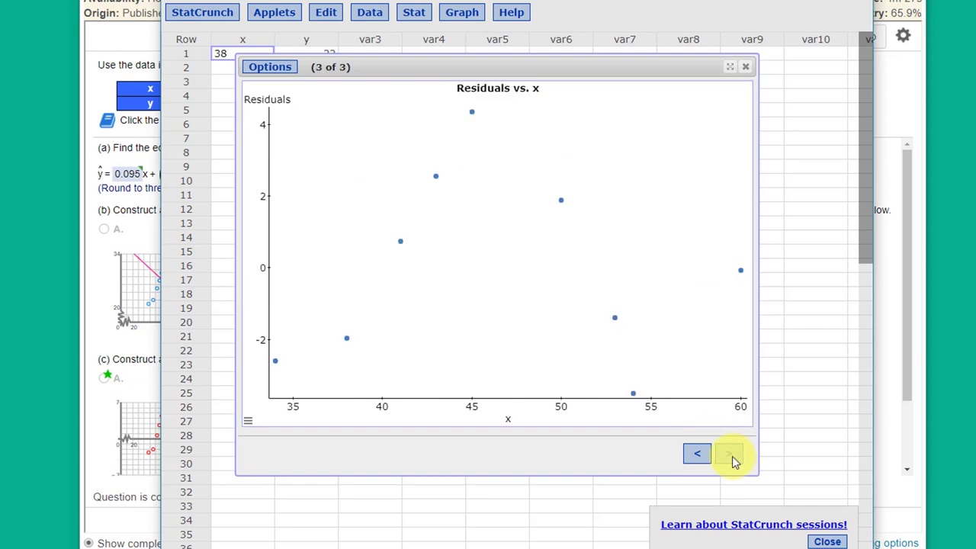